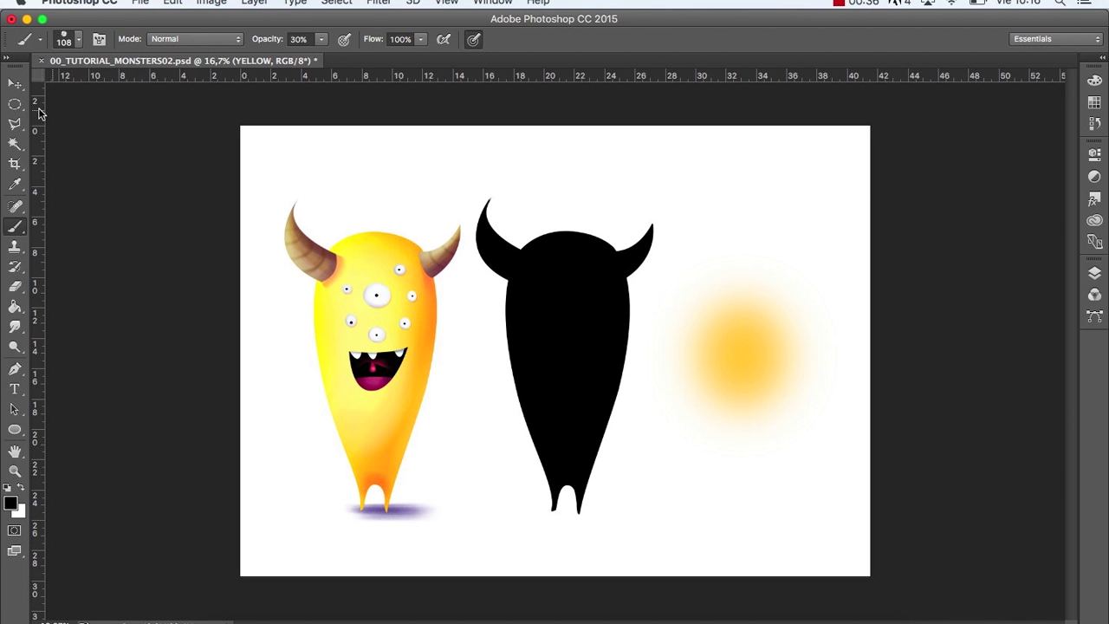
- Draw a circular selection with the Elliptical Marquee tool over the large central eye and the two small eyes beside it on the yellow monster
left_click(15, 103)
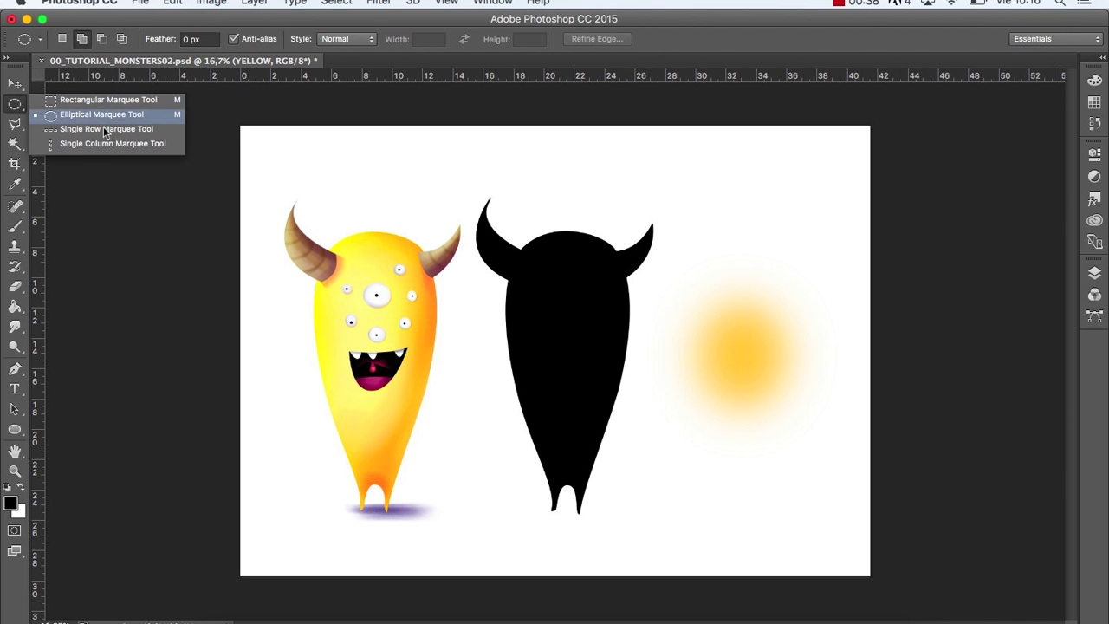
left_click(109, 116)
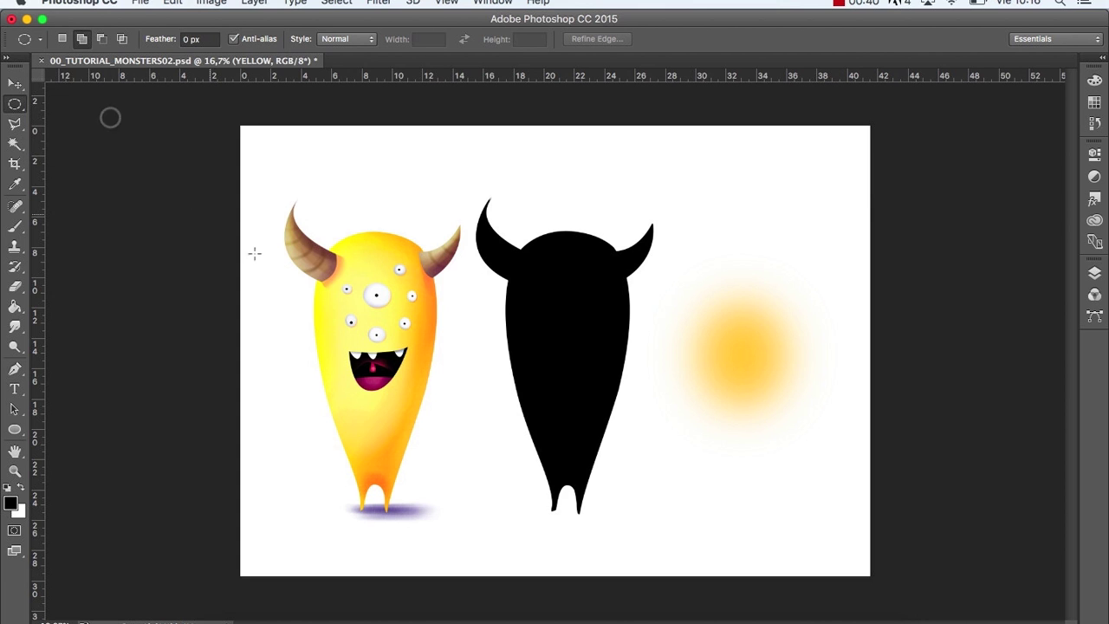
left_click_drag(364, 260, 423, 319)
- Try a contrast-boosting S-shaped Curves adjustment inside the circular selection on the yellow monster, then clear the selection
left_click(210, 3)
mouse_move(235, 38)
left_click(386, 72)
left_click_drag(595, 335, 629, 342)
left_click_drag(665, 299, 675, 260)
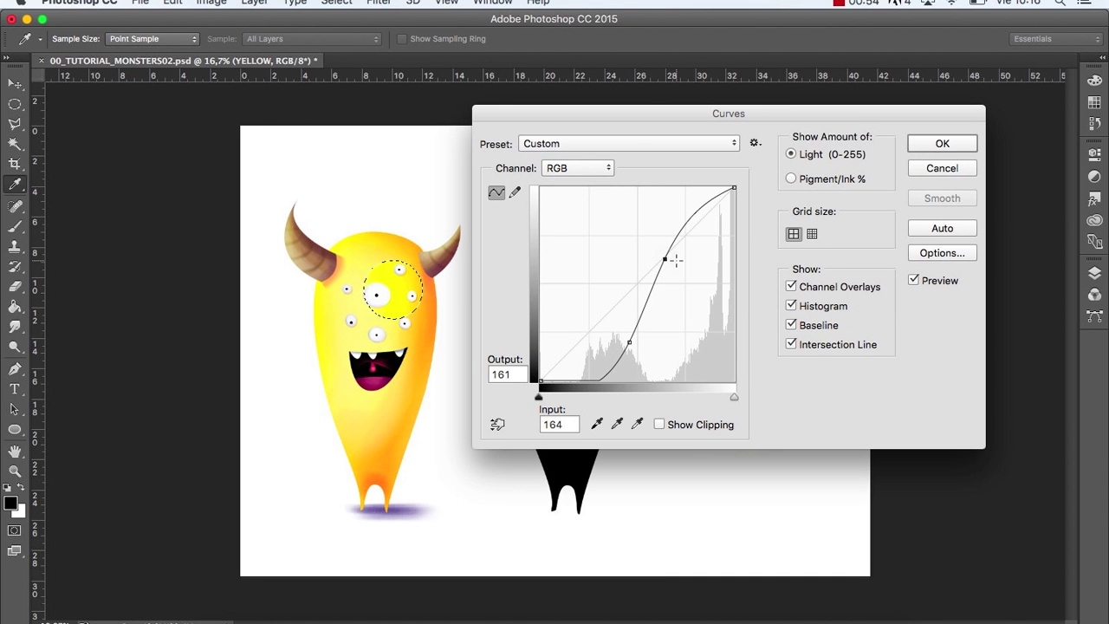
left_click(940, 169)
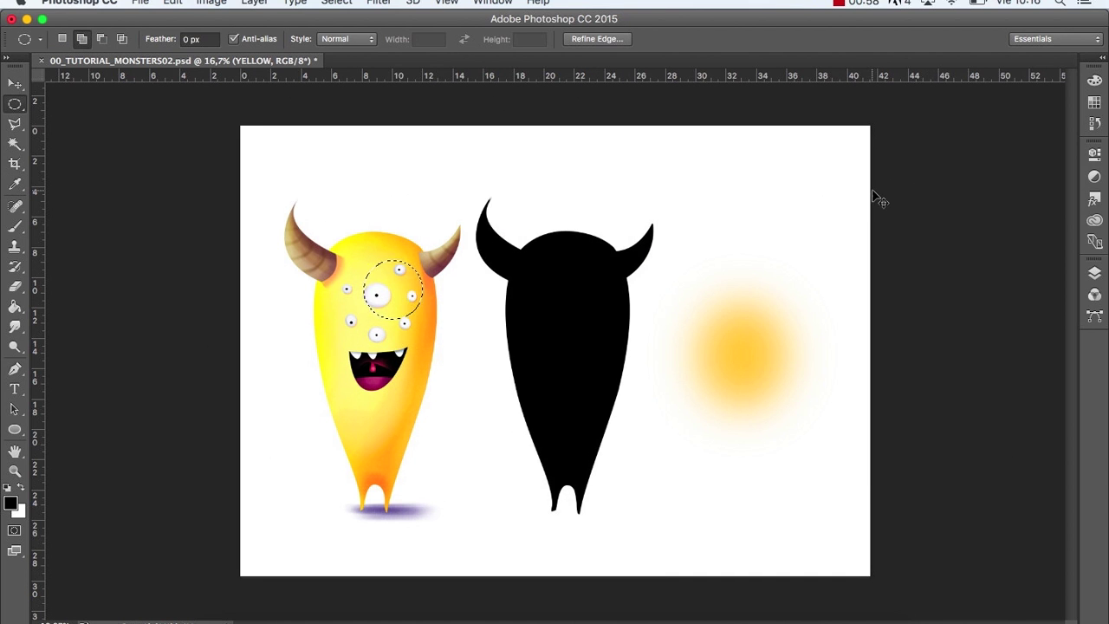
key("super+d")
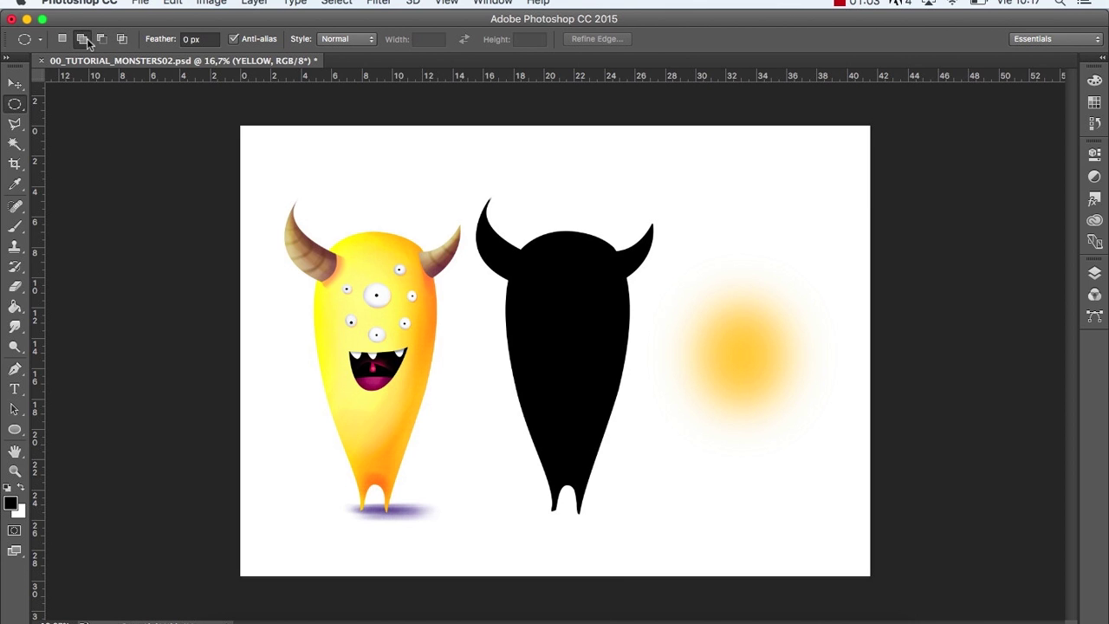
- Draw a new elliptical selection between the two monsters and extend it by adding overlapping ellipses above it
left_click(65, 39)
mouse_move(338, 203)
left_mouse_down()
mouse_move(422, 252)
mouse_move(428, 286)
mouse_move(471, 300)
mouse_move(515, 343)
left_mouse_up()
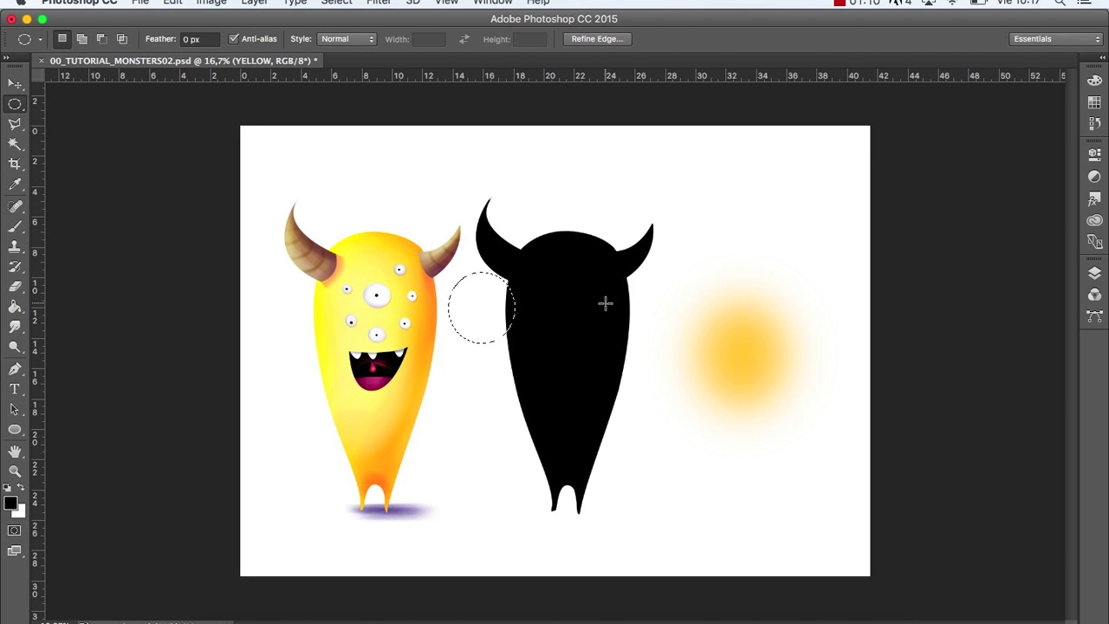
left_click(83, 39)
left_click_drag(441, 261, 503, 276)
left_click_drag(479, 232, 551, 299)
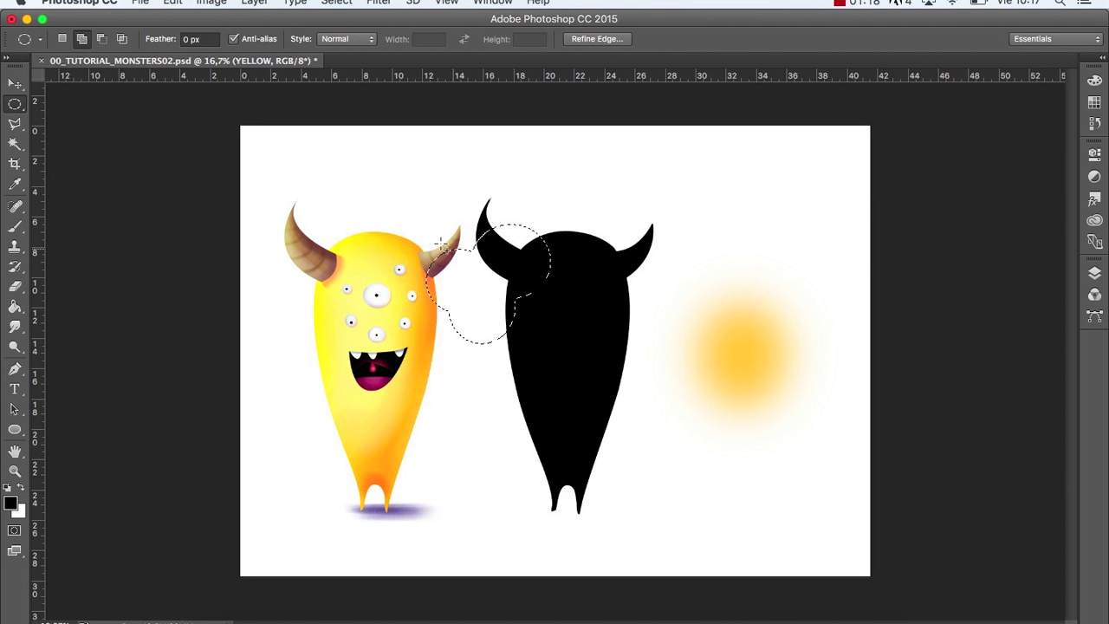
left_click_drag(418, 208, 513, 282)
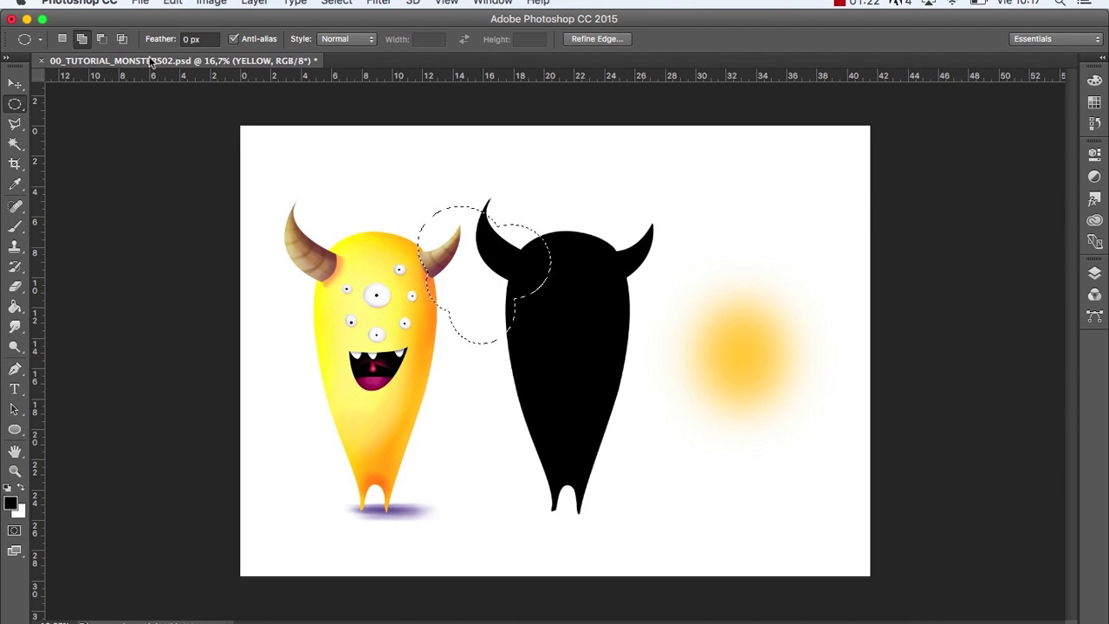
- Subtract overlapping ellipses from the combined selection until only a thin crescent remains over the black silhouette's head
left_click(101, 38)
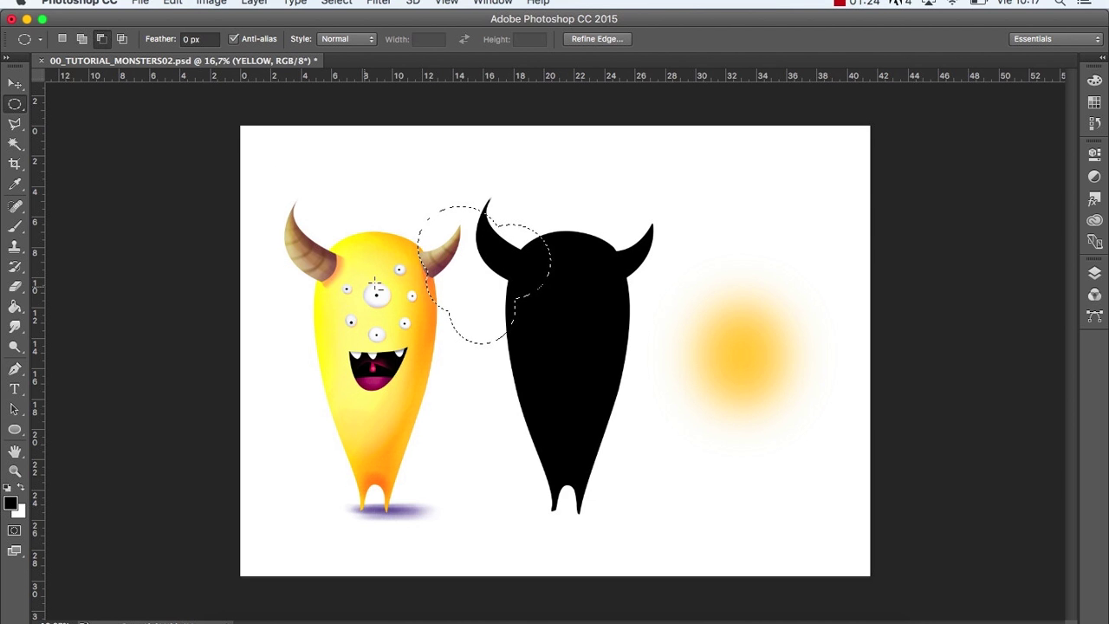
left_click_drag(419, 276, 511, 347)
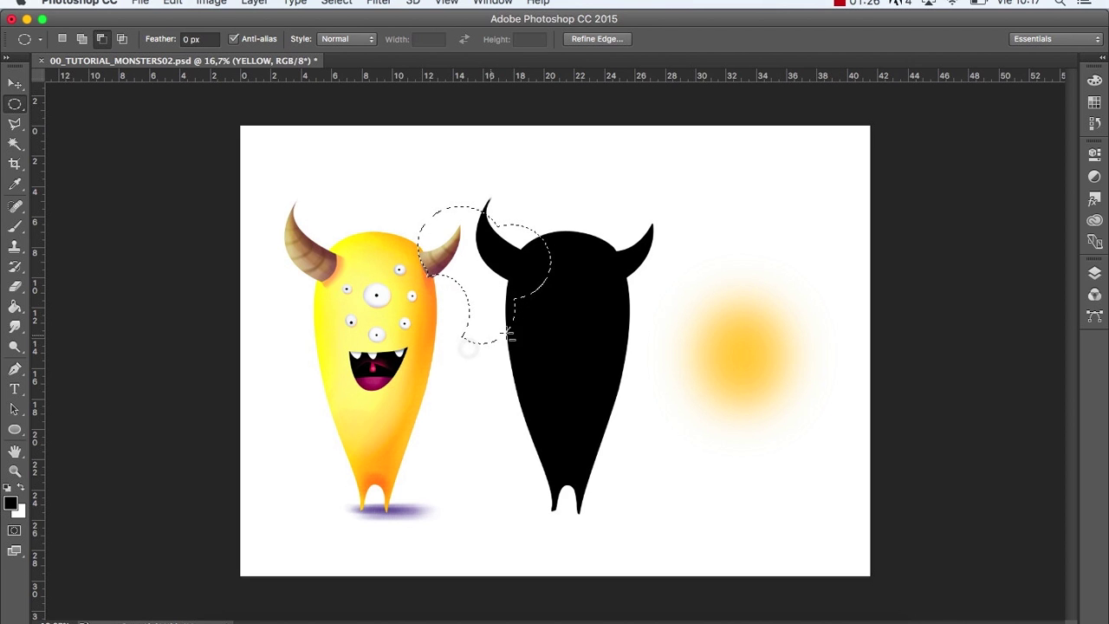
left_click_drag(522, 305, 434, 382)
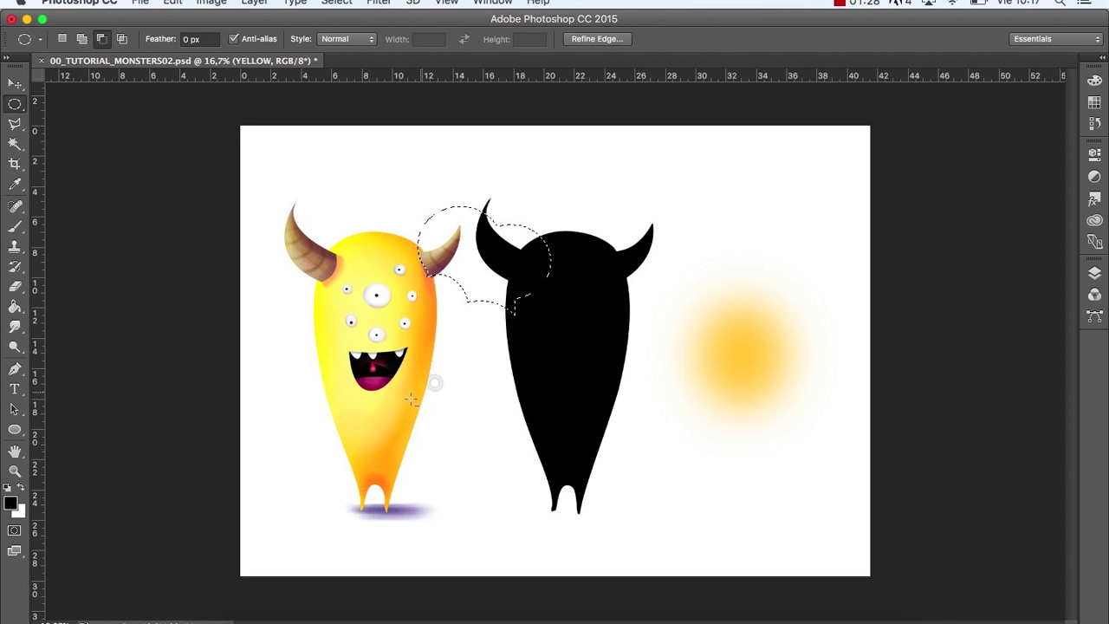
left_click_drag(408, 185, 534, 346)
- Intersect the crescent selection with a large ellipse over the black silhouette's head, then deselect
left_click(125, 40)
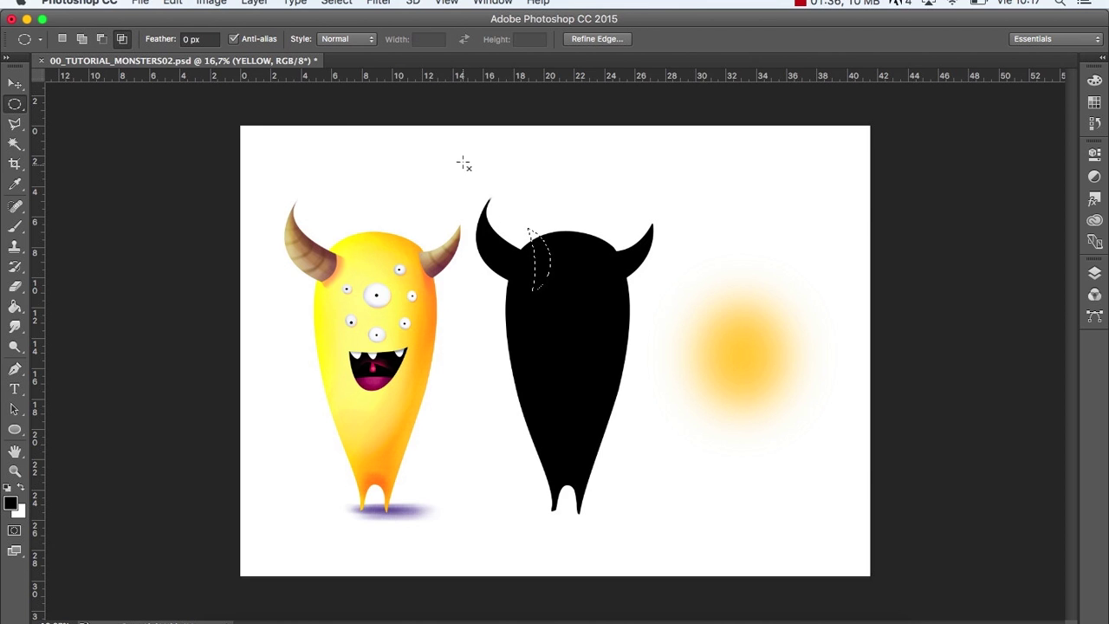
left_click_drag(457, 156, 612, 268)
key("super+d")
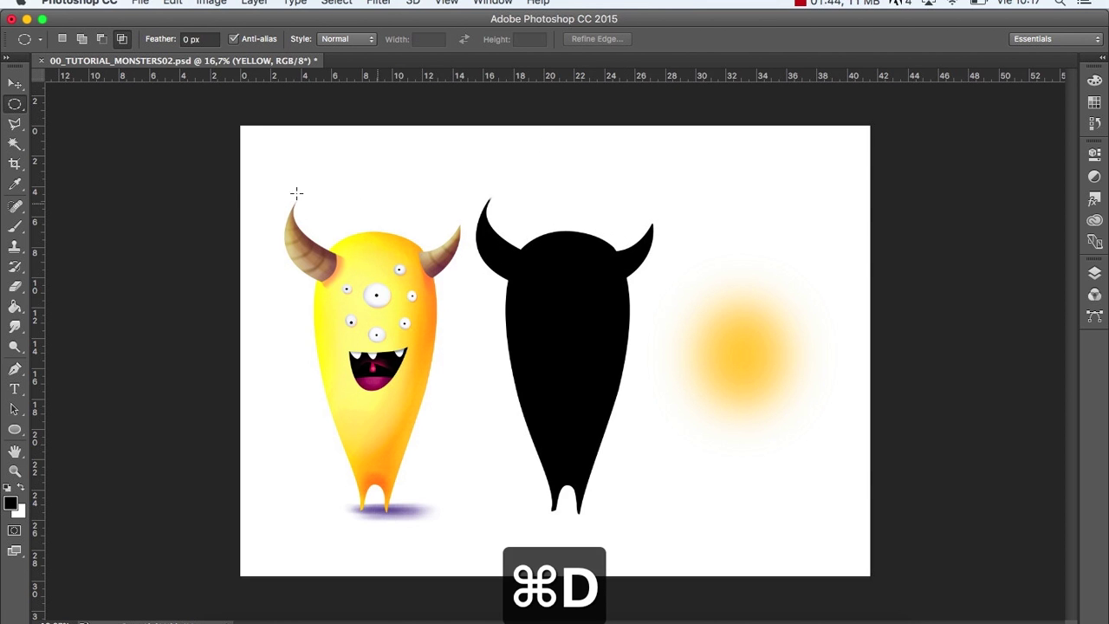
- Draw a loose freehand selection with the Lasso tool over the top of the yellow monster's head, then deselect
left_click(14, 123)
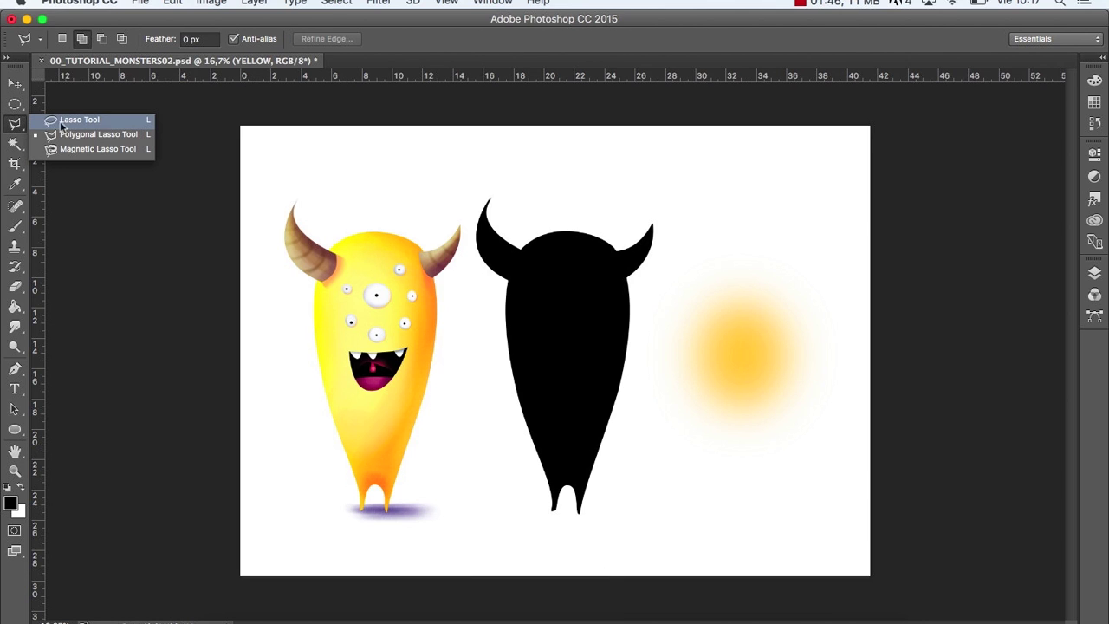
left_click(109, 121)
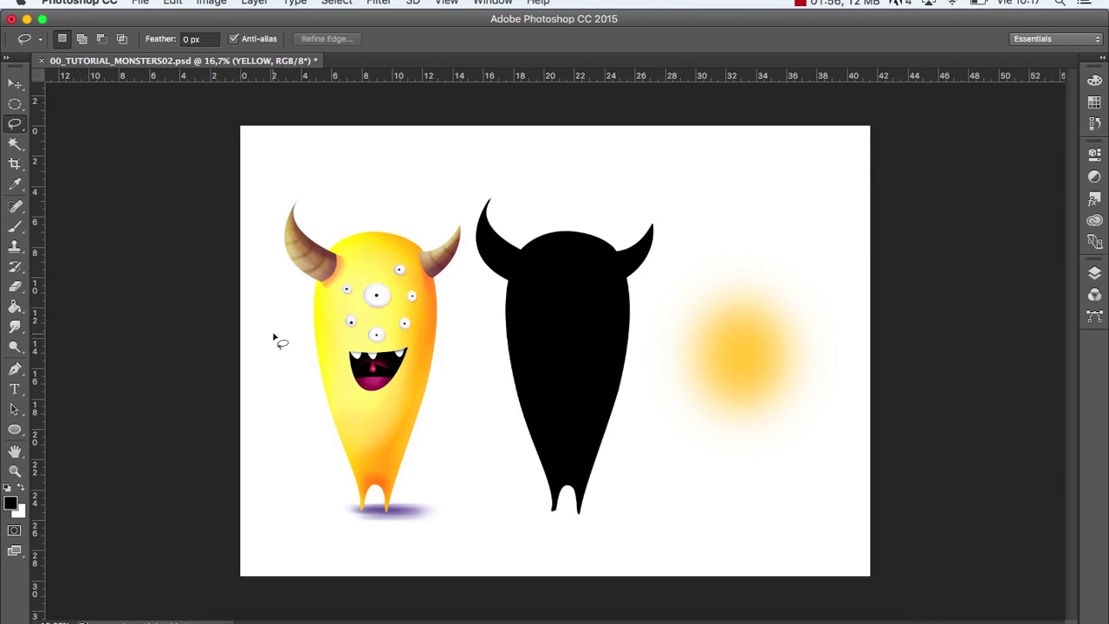
mouse_move(362, 220)
left_mouse_down()
mouse_move(385, 247)
mouse_move(357, 291)
mouse_move(323, 209)
left_mouse_up()
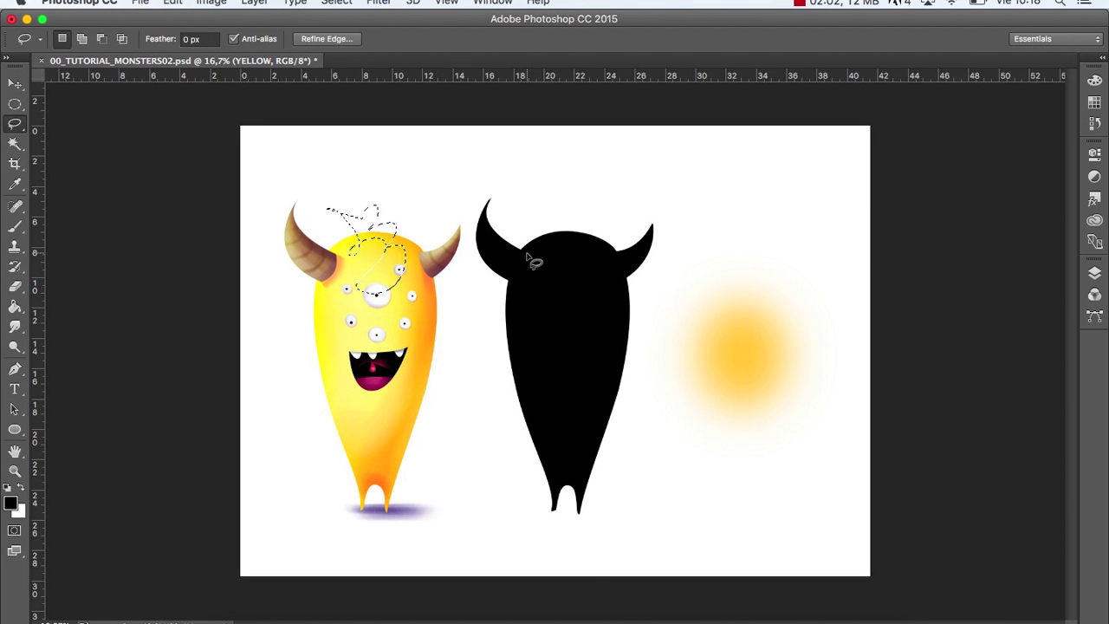
key("super+d")
- Outline the yellow monster's larger left horn with a freehand Lasso selection, then deselect
key("z")
left_click_drag(322, 264, 376, 315)
key("l")
mouse_move(381, 375)
left_mouse_down()
mouse_move(304, 319)
mouse_move(282, 281)
mouse_move(268, 209)
mouse_move(308, 125)
mouse_move(307, 195)
mouse_move(339, 241)
mouse_move(428, 288)
mouse_move(431, 338)
mouse_move(406, 365)
mouse_move(373, 380)
left_mouse_up()
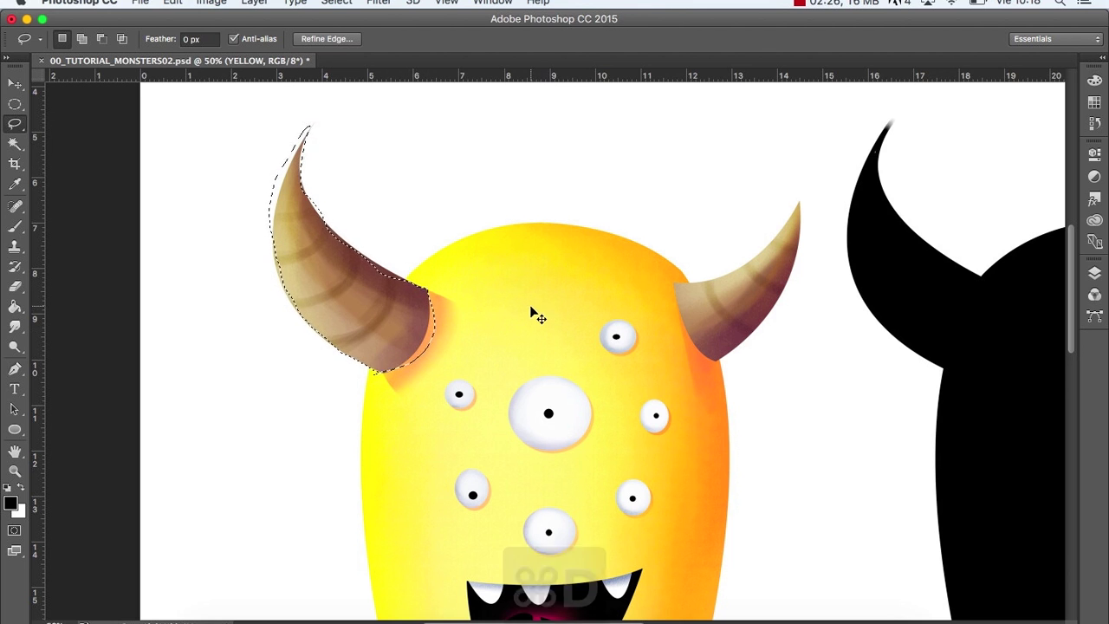
key("super+d")
- Toggle the YELLOW layer's visibility off and on to check which artwork it contains
key("z")
left_click(567, 397, "alt")
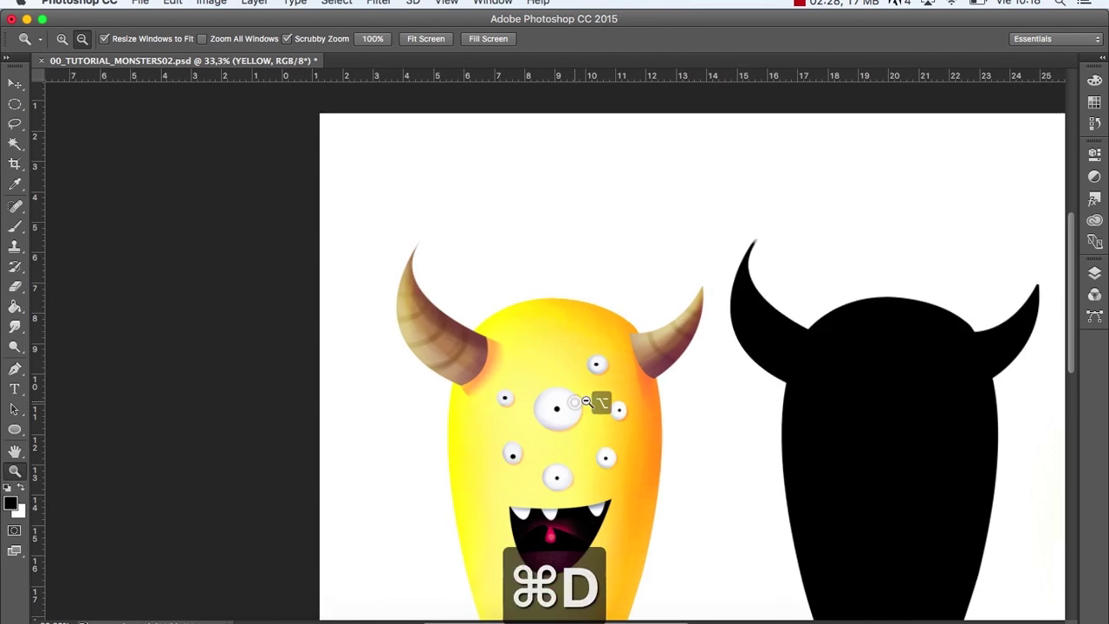
left_click(586, 401, "alt")
left_click(1095, 273)
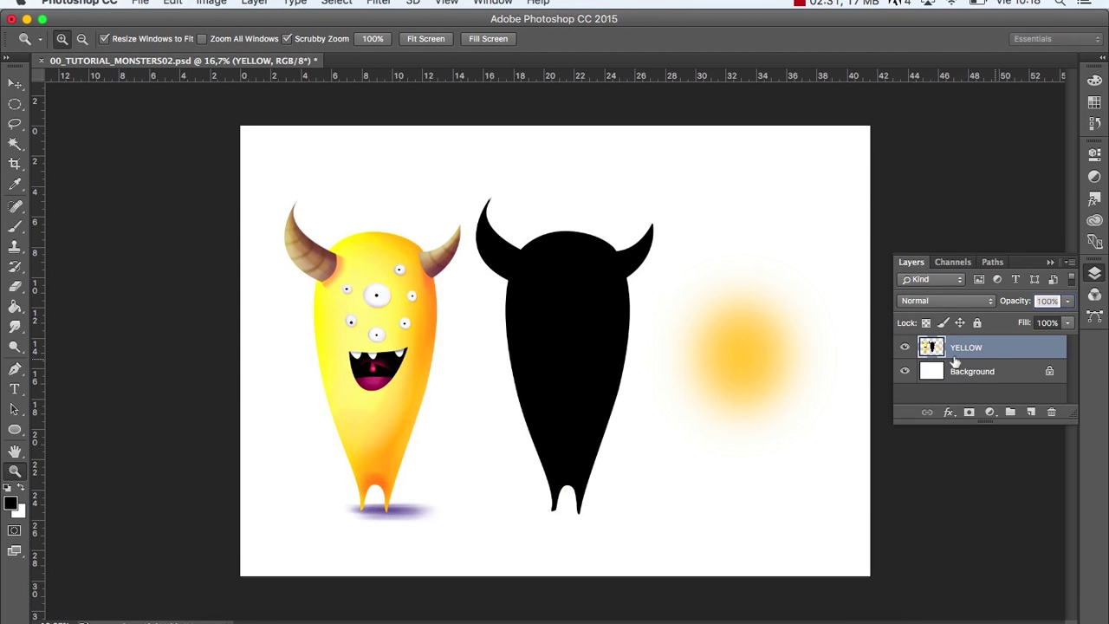
left_click(906, 349)
left_click(906, 349)
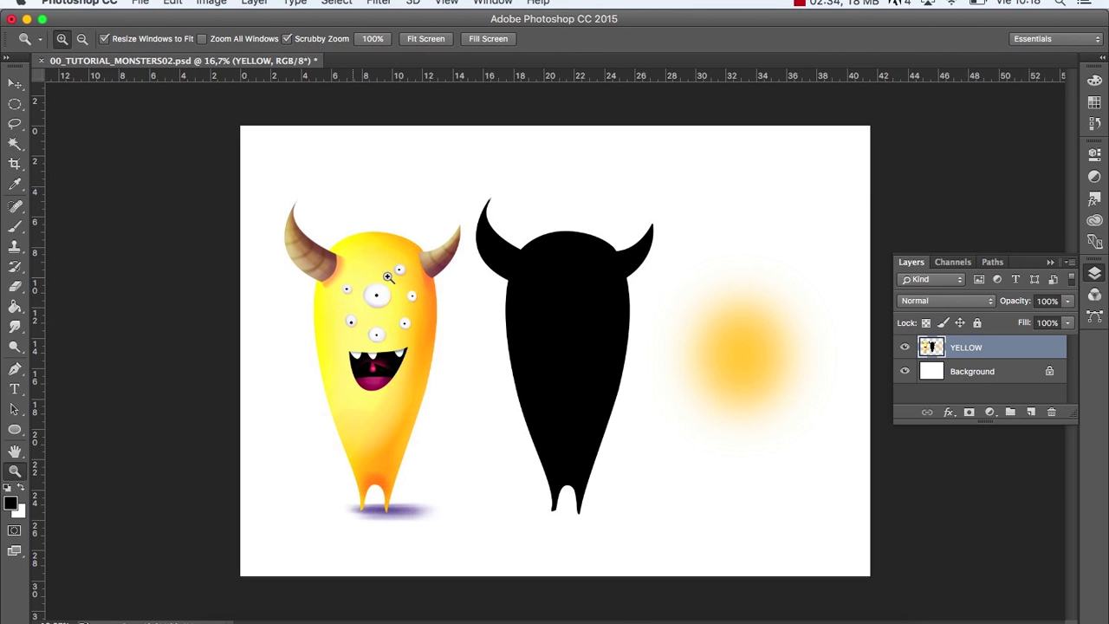
- Select the whole yellow monster and its shadow with a freehand lasso and move it slightly up and to the left
key("l")
mouse_move(426, 200)
left_mouse_down()
mouse_move(313, 184)
mouse_move(277, 210)
mouse_move(279, 461)
mouse_move(311, 535)
mouse_move(387, 539)
mouse_move(451, 507)
mouse_move(470, 448)
mouse_move(468, 222)
mouse_move(455, 196)
mouse_move(425, 199)
left_mouse_up()
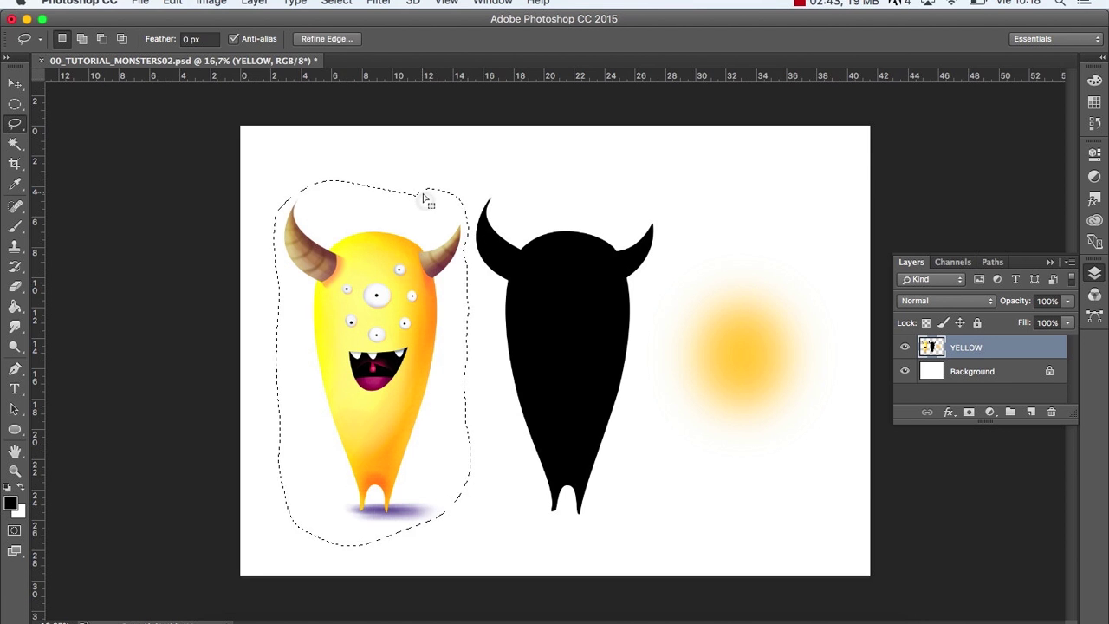
key("v")
left_click_drag(438, 332, 460, 310)
key("super+d")
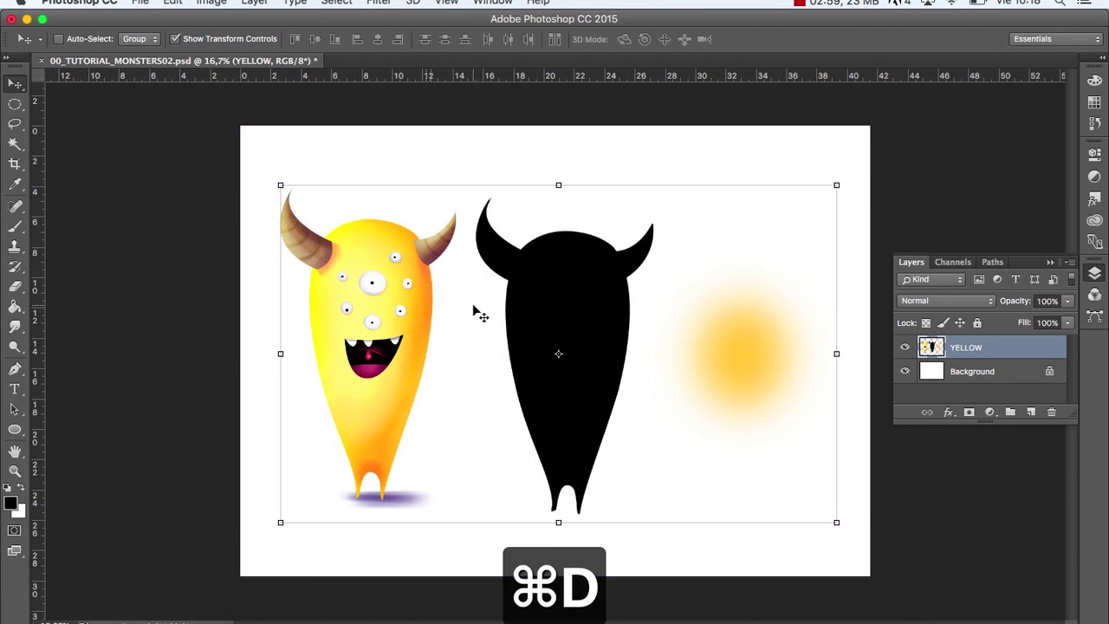
key("b")
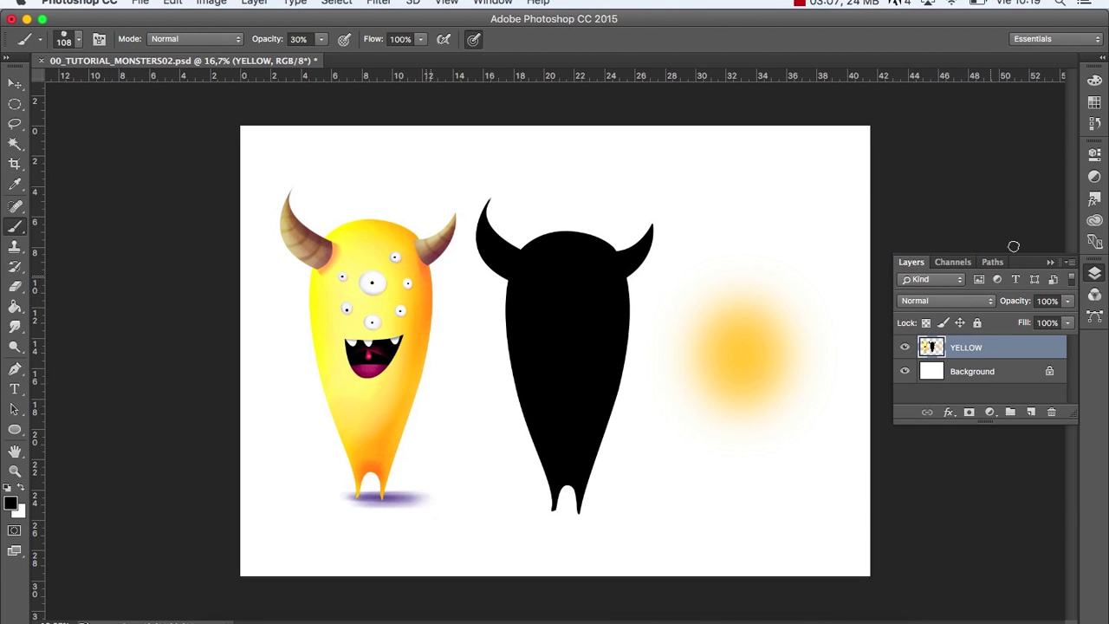
left_click(1050, 264)
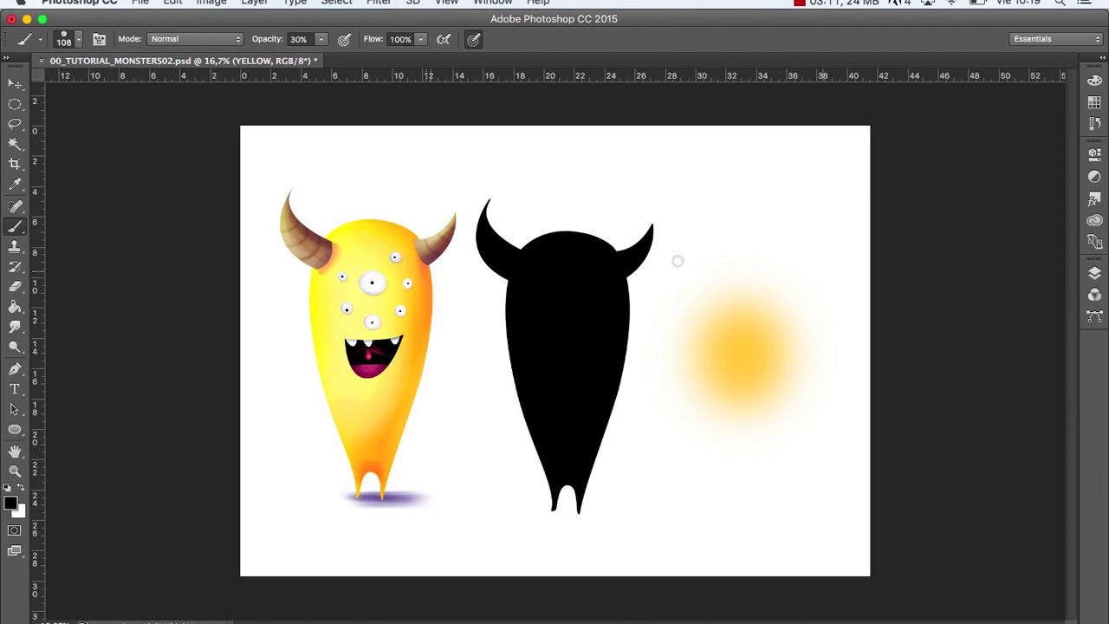
- Trace the outer edge of the yellow monster's left horn from base to tip with the Polygonal Lasso tool
key("z")
left_click(318, 252)
left_click(325, 252)
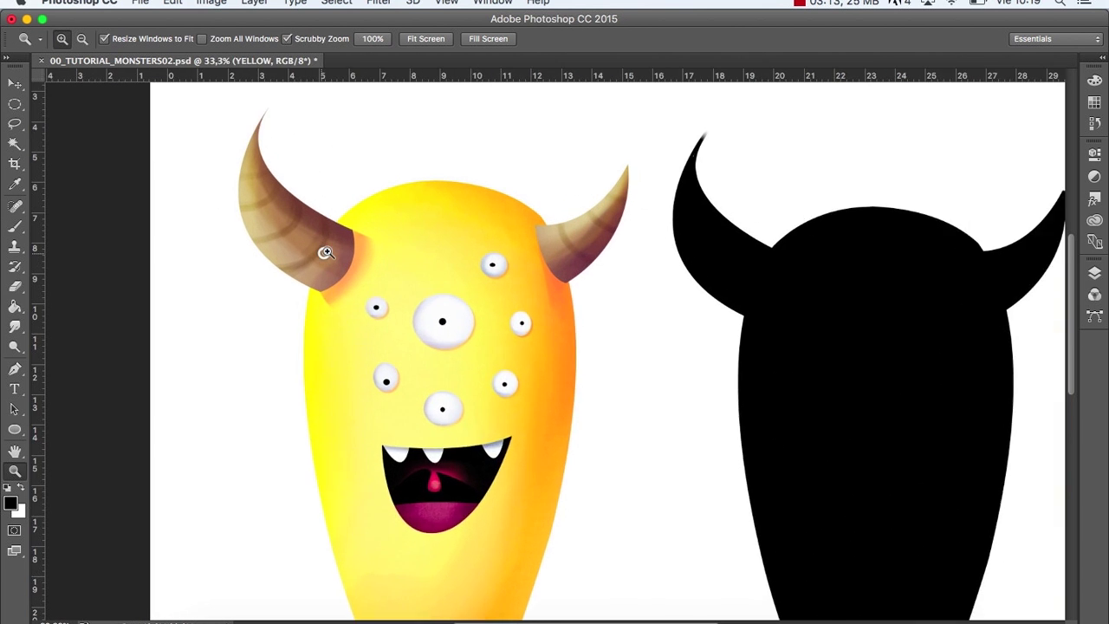
left_click(325, 252)
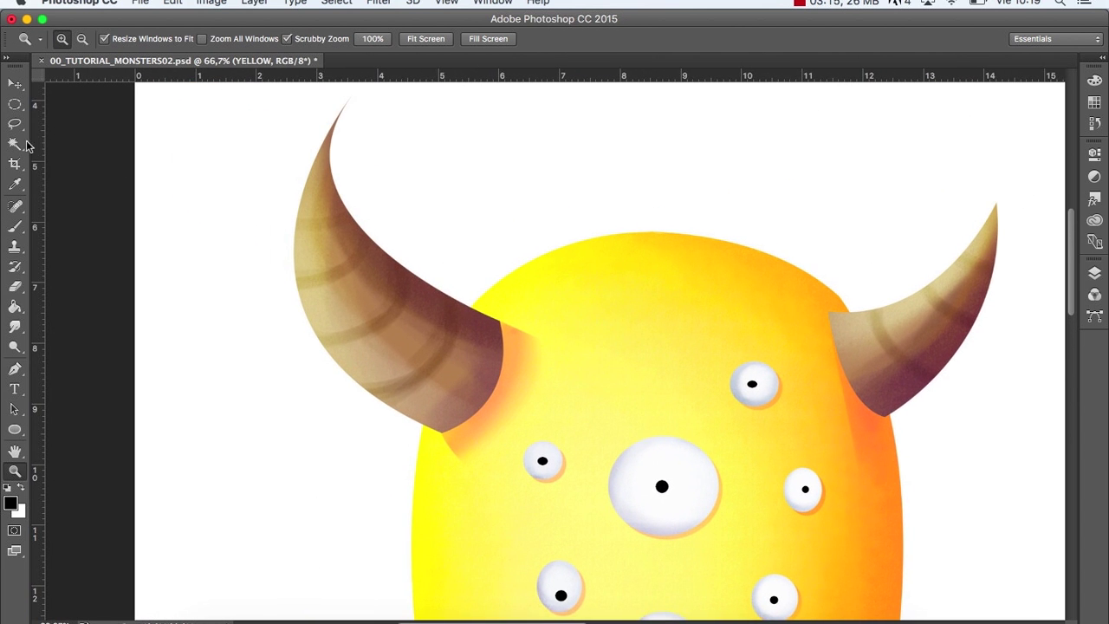
left_click(16, 125)
left_click_drag(16, 127, 66, 136)
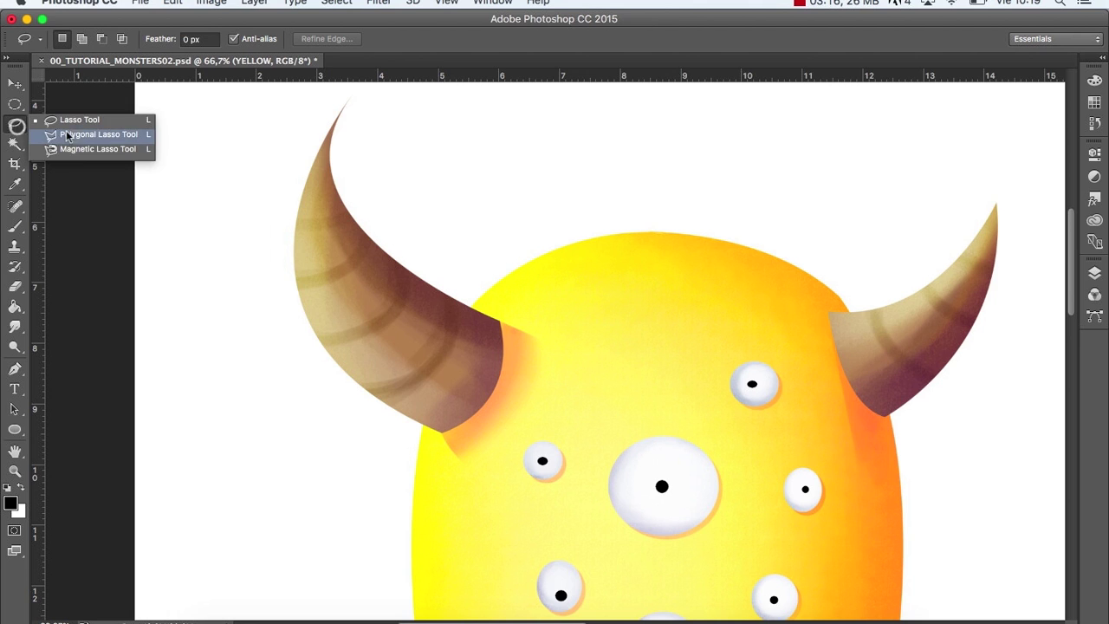
left_click(110, 136)
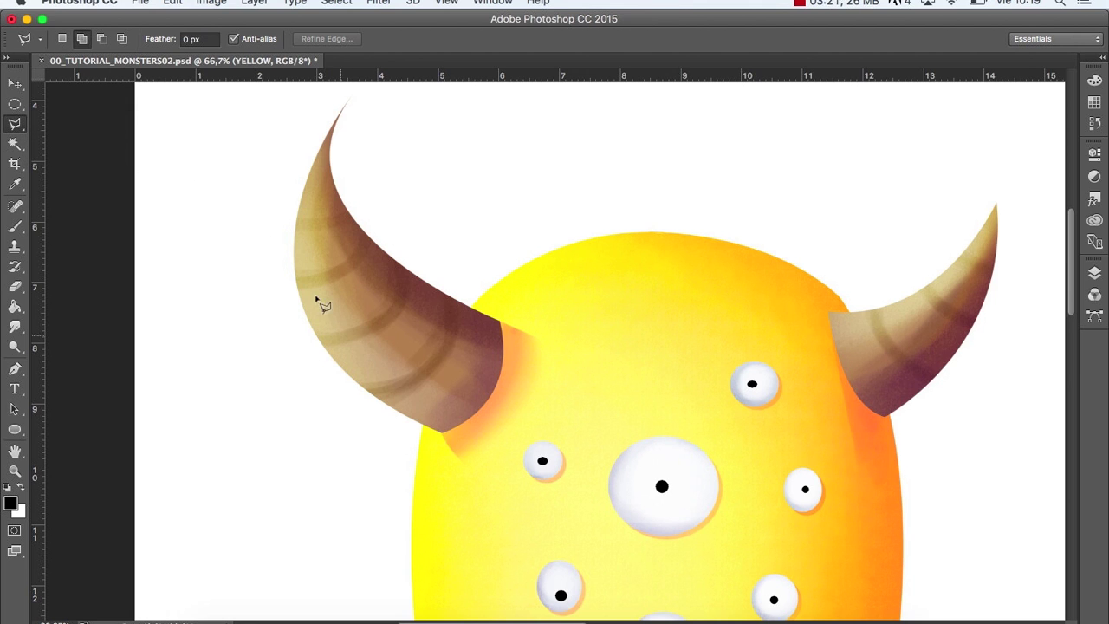
left_click(441, 433)
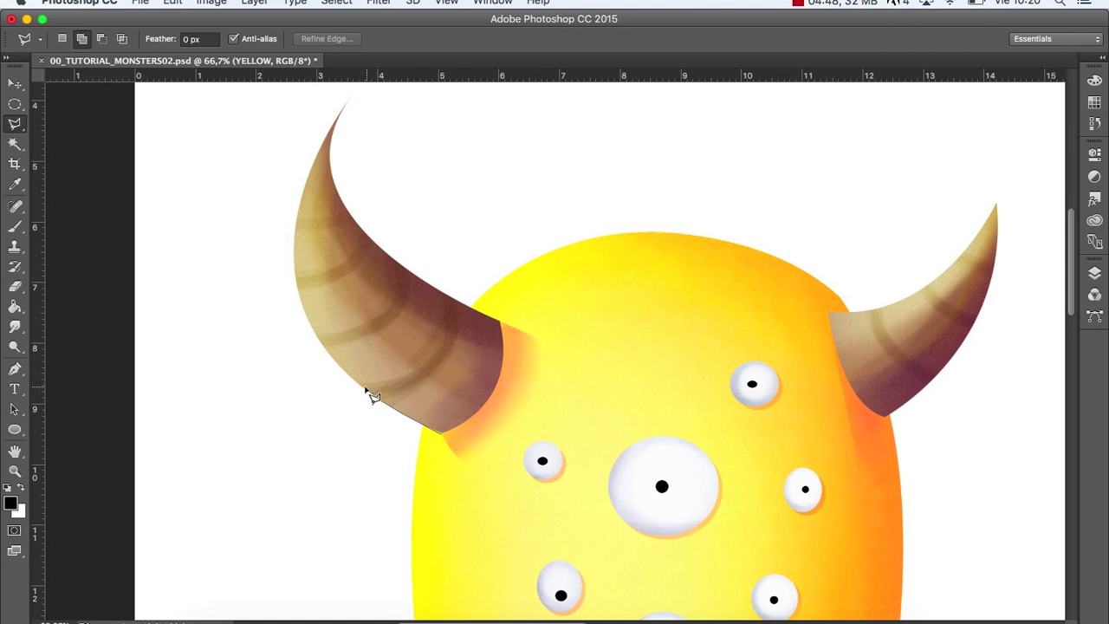
left_click(345, 374)
left_click(323, 348)
left_click(305, 315)
left_click(294, 255)
left_click(303, 191)
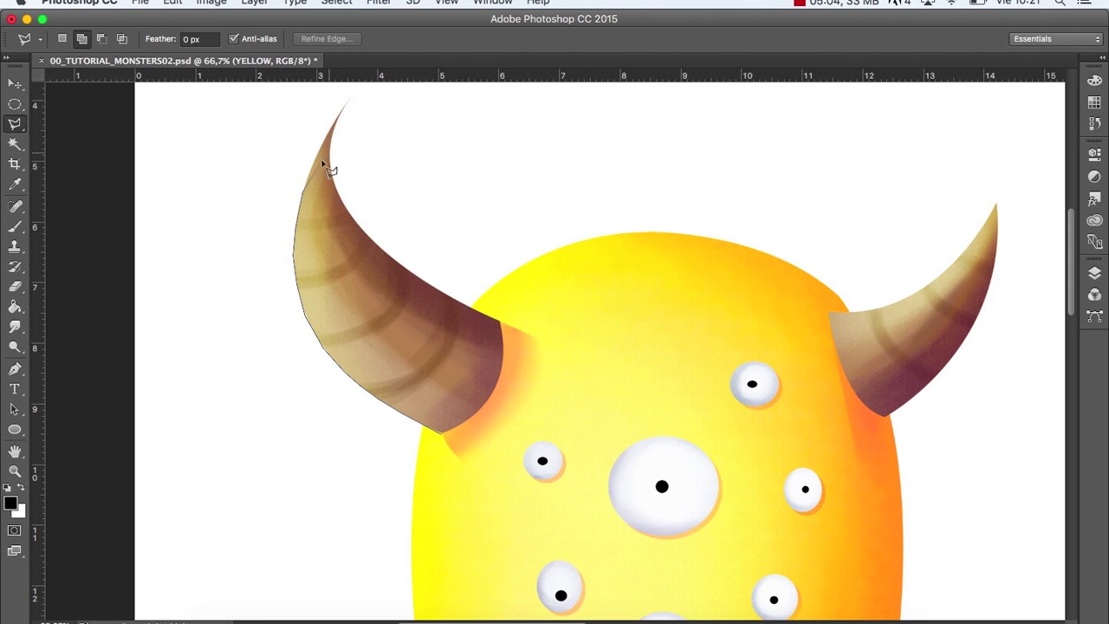
left_click(349, 101)
- Trace the horn's inner edge and base back to the starting point to close the polygonal selection, then deselect
left_click(331, 173)
left_click(433, 291)
left_click(500, 323)
left_click(491, 399)
left_click(471, 419)
left_click(442, 435)
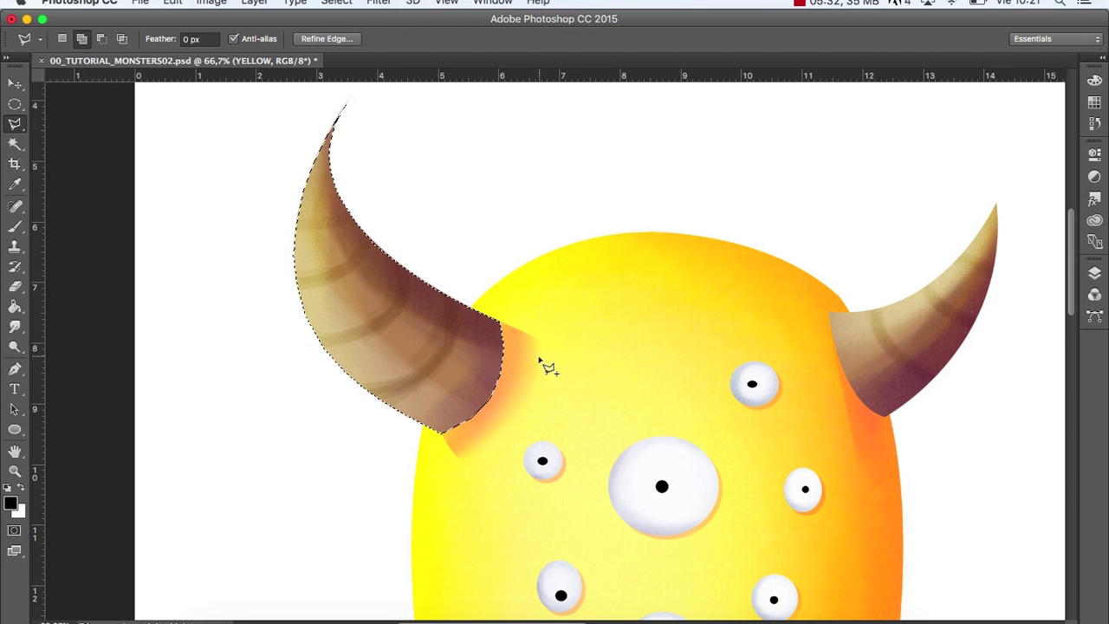
key("super+d")
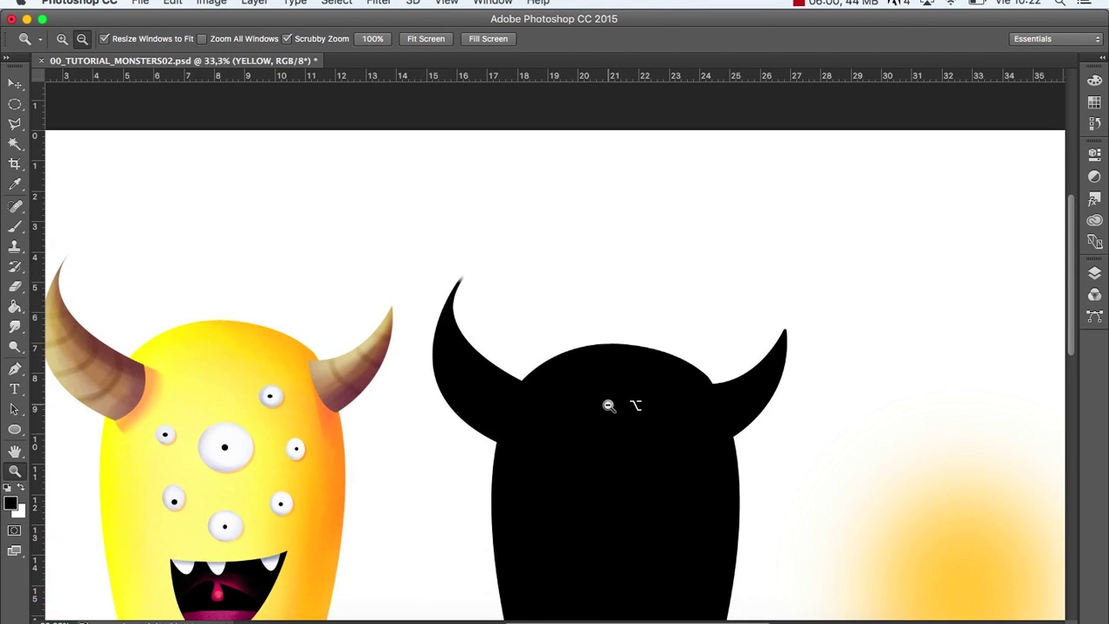
- Trace a closed selection around the core of the blurred orange circle with the Magnetic Lasso tool, and deselect it
left_click(609, 405, "alt")
scroll(433, 304, "right", 3)
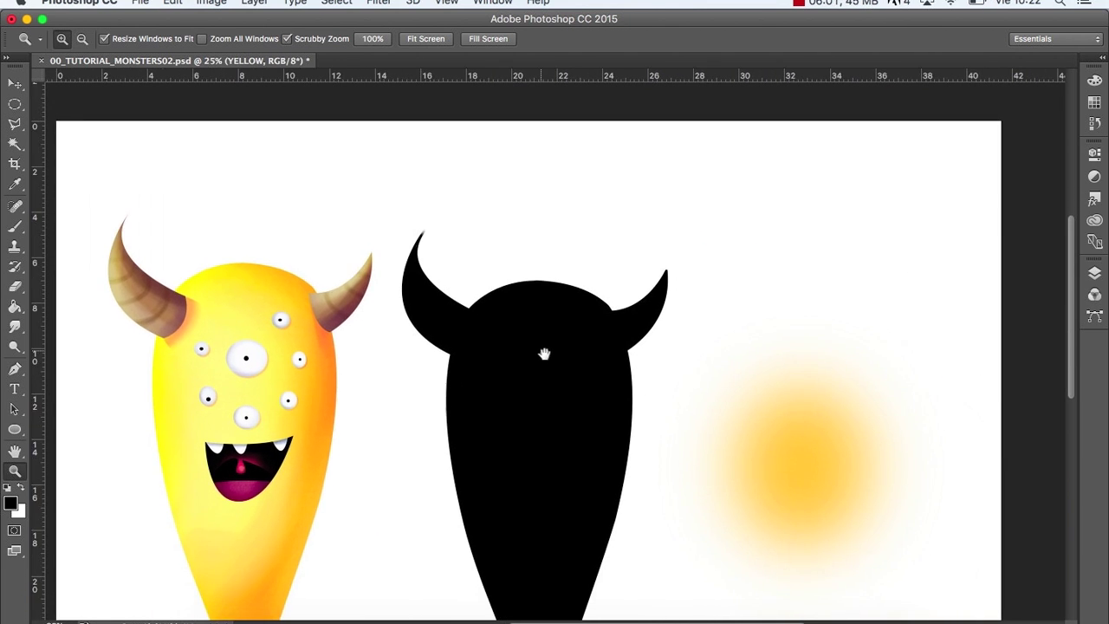
left_click(15, 124)
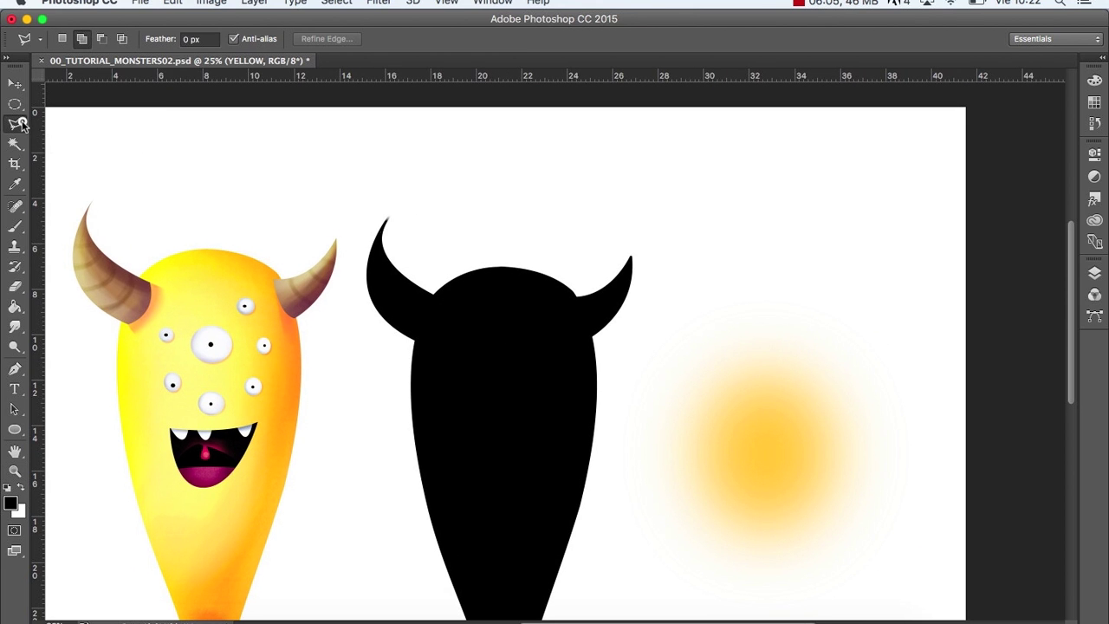
left_click(21, 123)
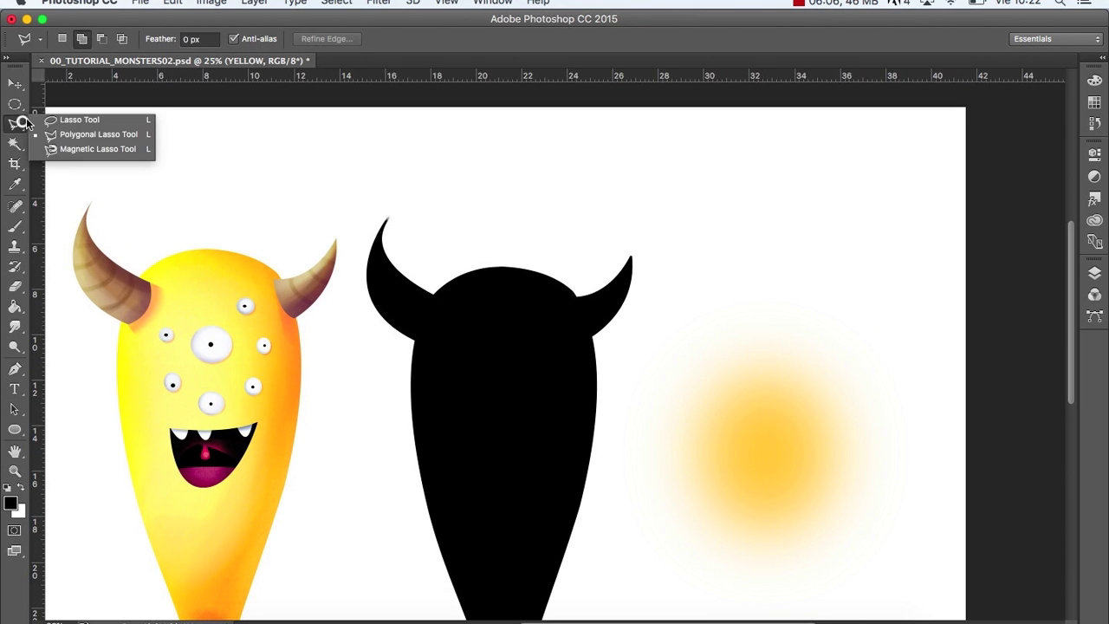
left_click(81, 149)
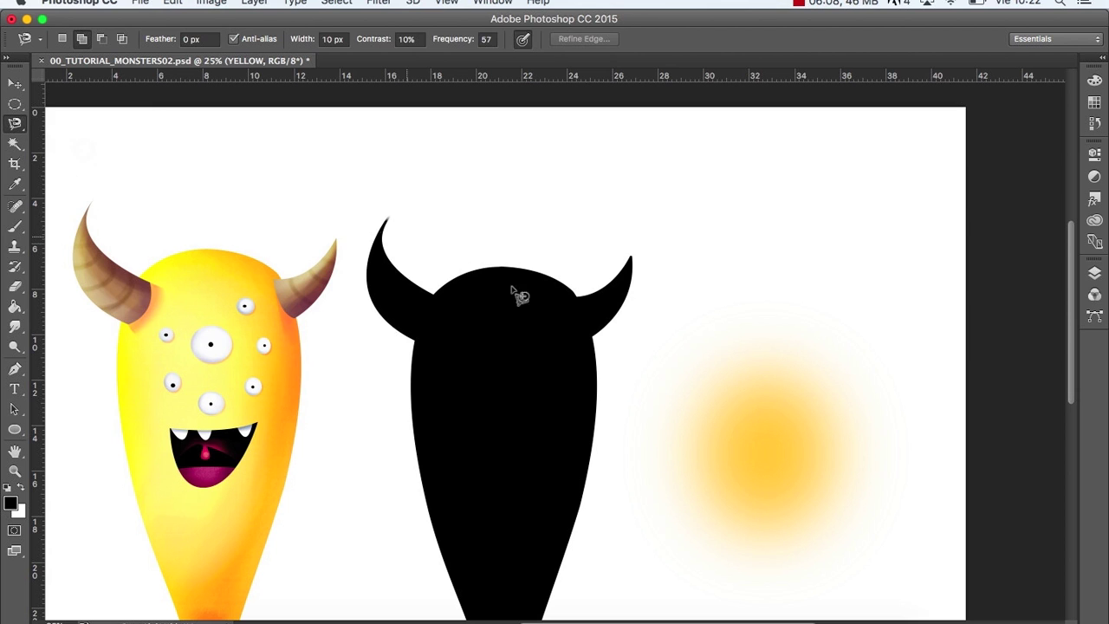
left_click(754, 369)
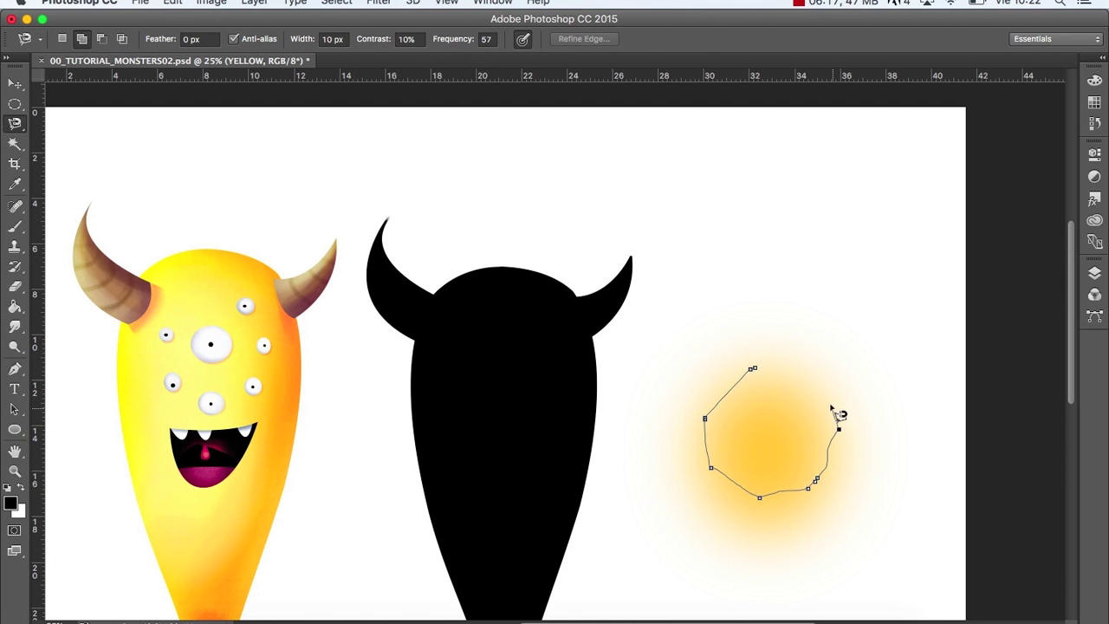
left_click(755, 372)
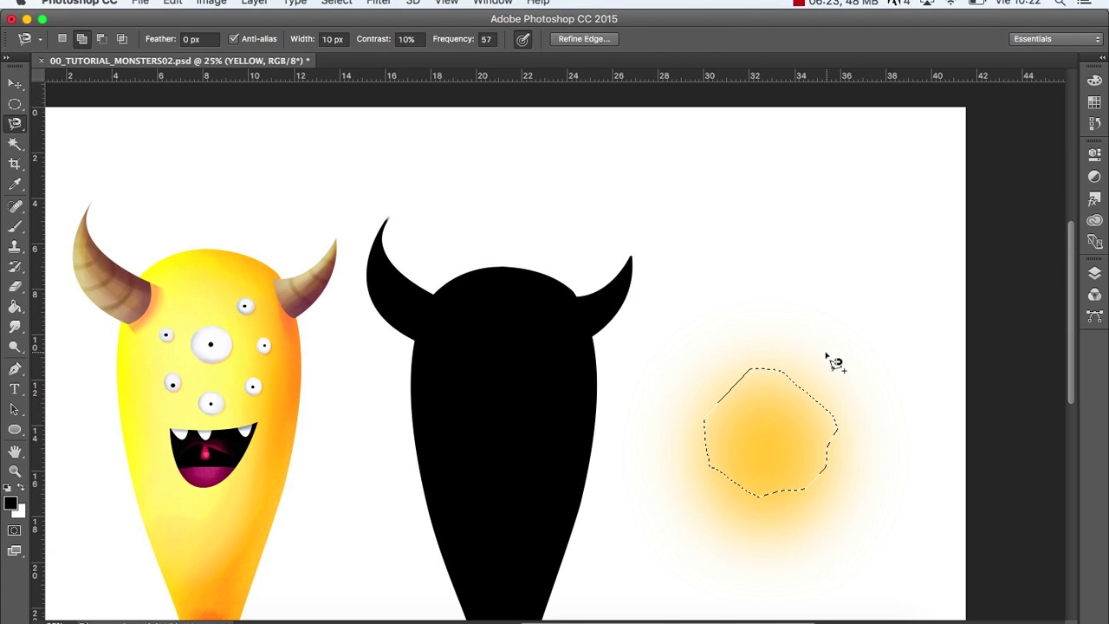
key("super+d")
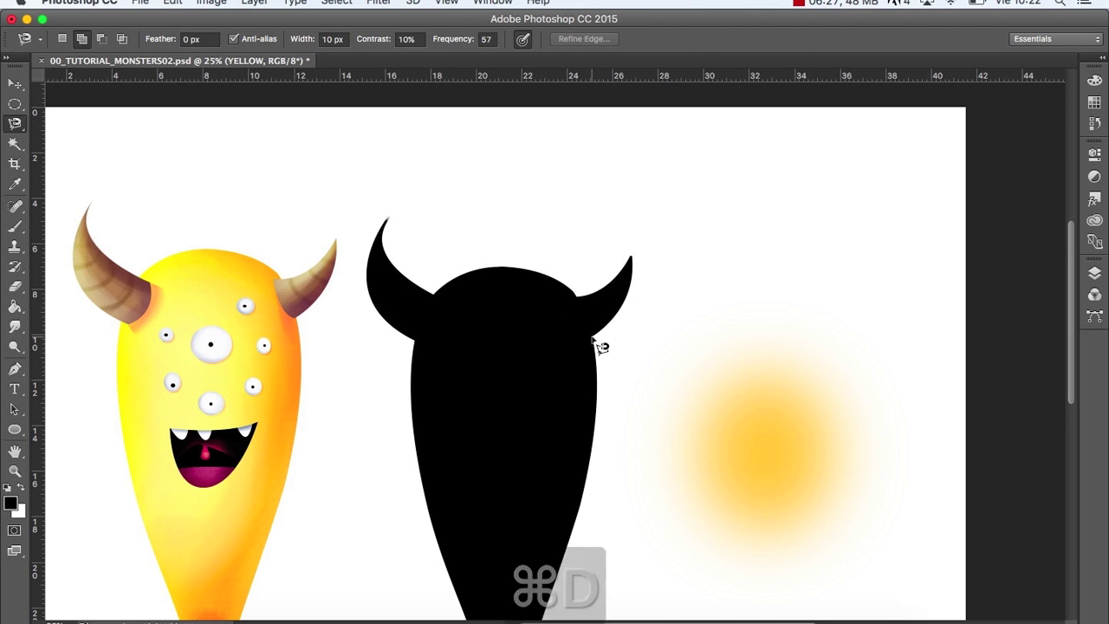
- Trace the black silhouette's head and both horns with the Magnetic Lasso, close the selection straight across below the horns, and deselect it
left_click(592, 336)
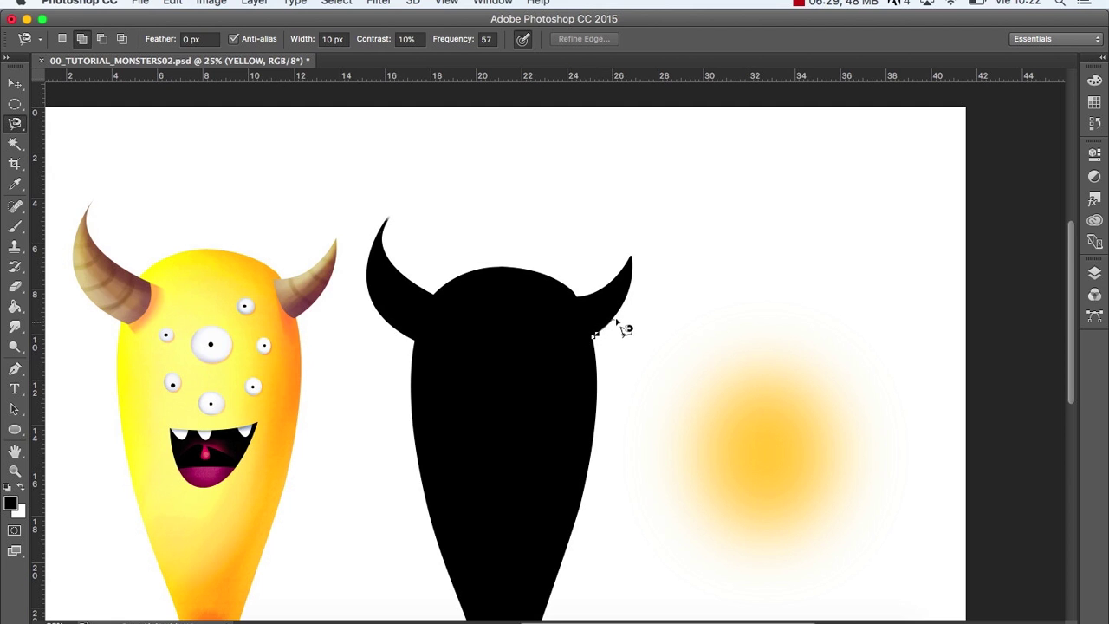
mouse_move(637, 268)
left_mouse_down()
mouse_move(577, 297)
mouse_move(531, 273)
mouse_move(488, 268)
mouse_move(429, 298)
mouse_move(392, 265)
mouse_move(392, 216)
mouse_move(373, 247)
mouse_move(374, 308)
mouse_move(442, 355)
left_mouse_up()
double_click(450, 354)
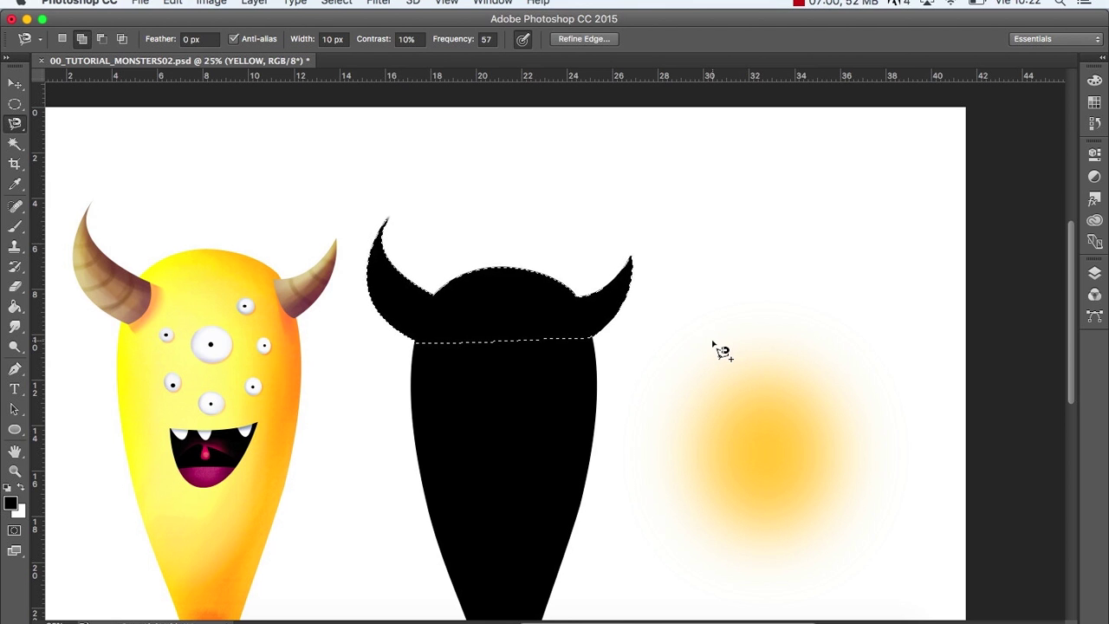
key("super+d")
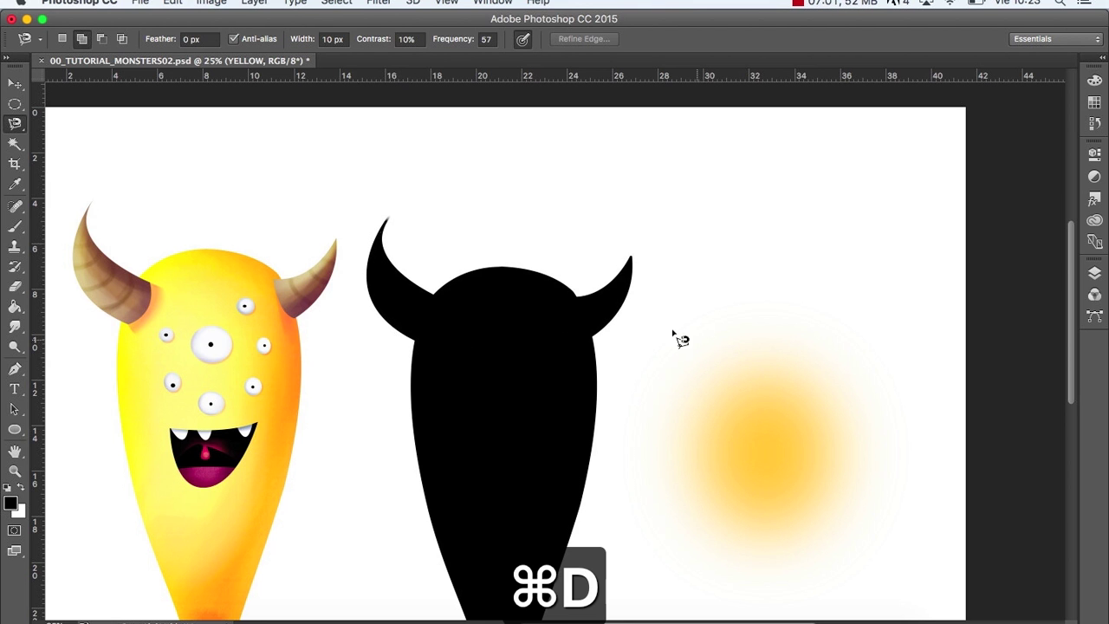
- Select the entire black silhouette with the Magic Wand at a tolerance of 32 with Contiguous on, and deselect it
left_click(16, 146)
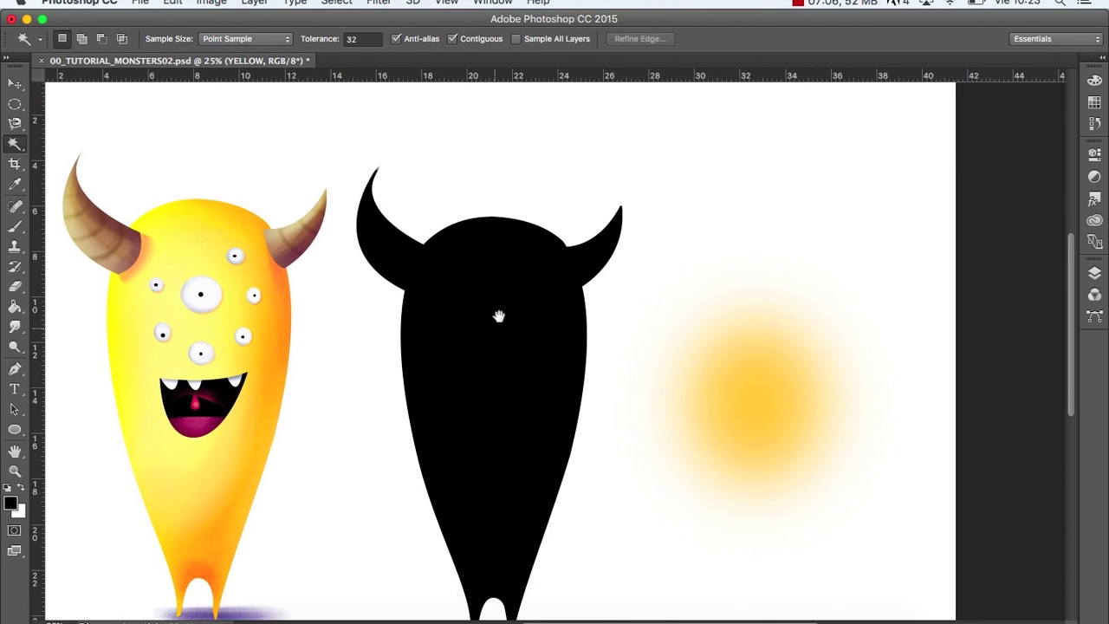
left_click(500, 312)
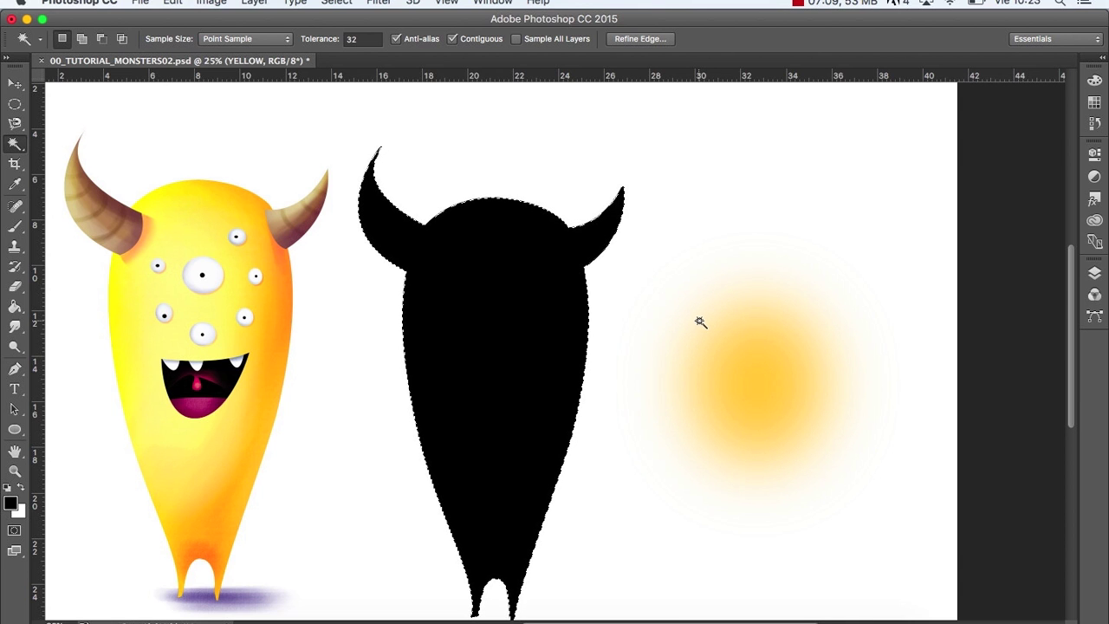
key("super+d")
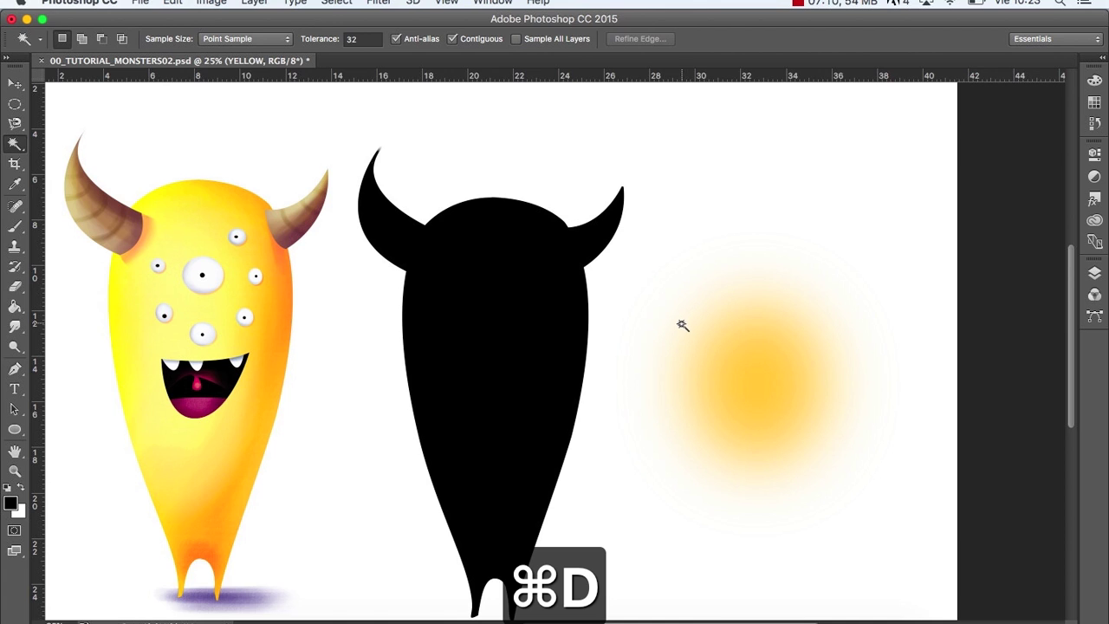
key("z")
left_click(552, 348, "alt")
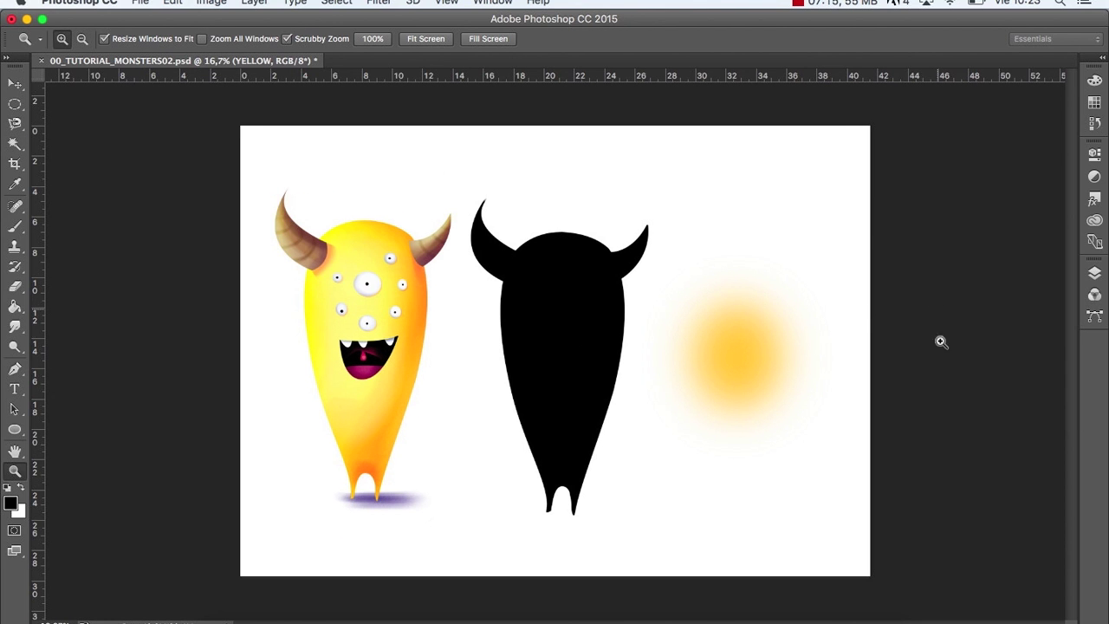